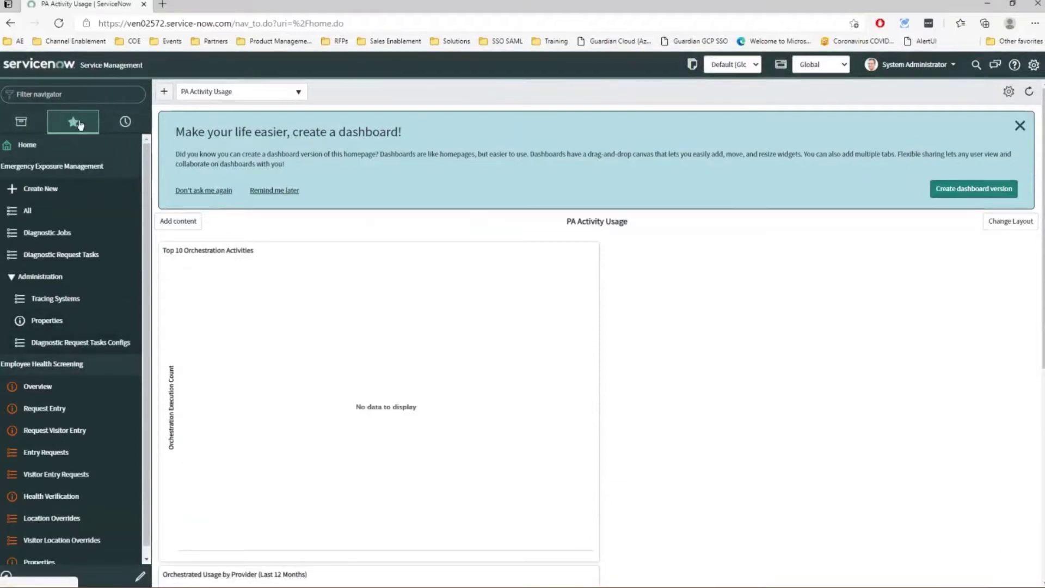
- Filter the navigator for "emergency" and create a new Emergency Exposure Management diagnostic request
click(25, 126)
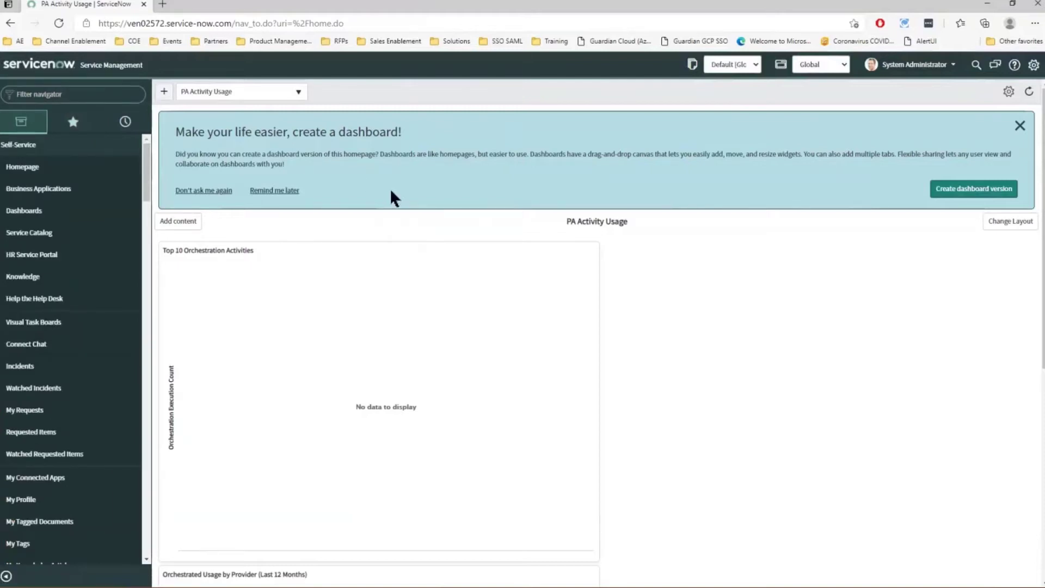
text(emergency)
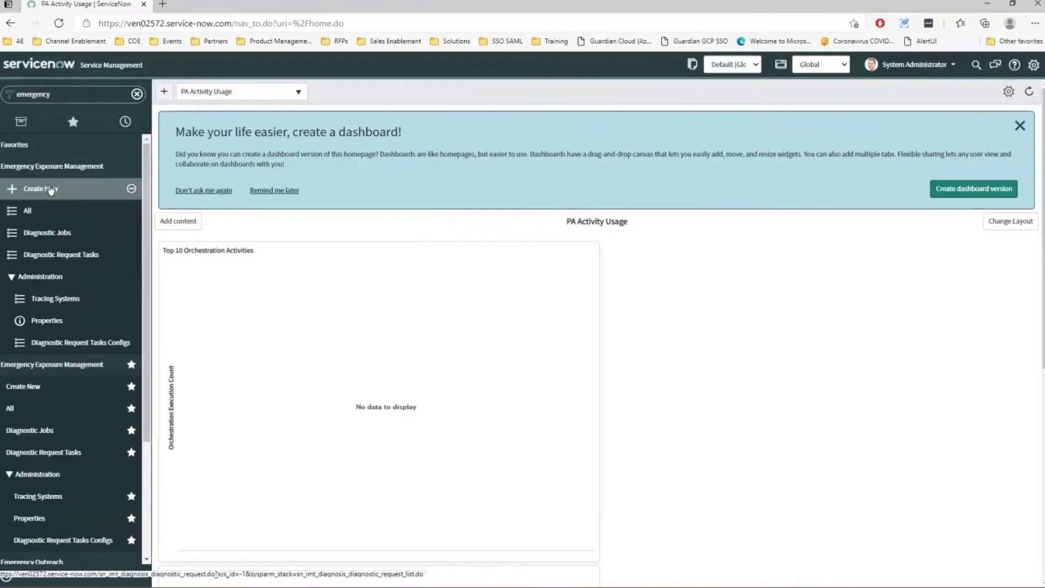
click(50, 188)
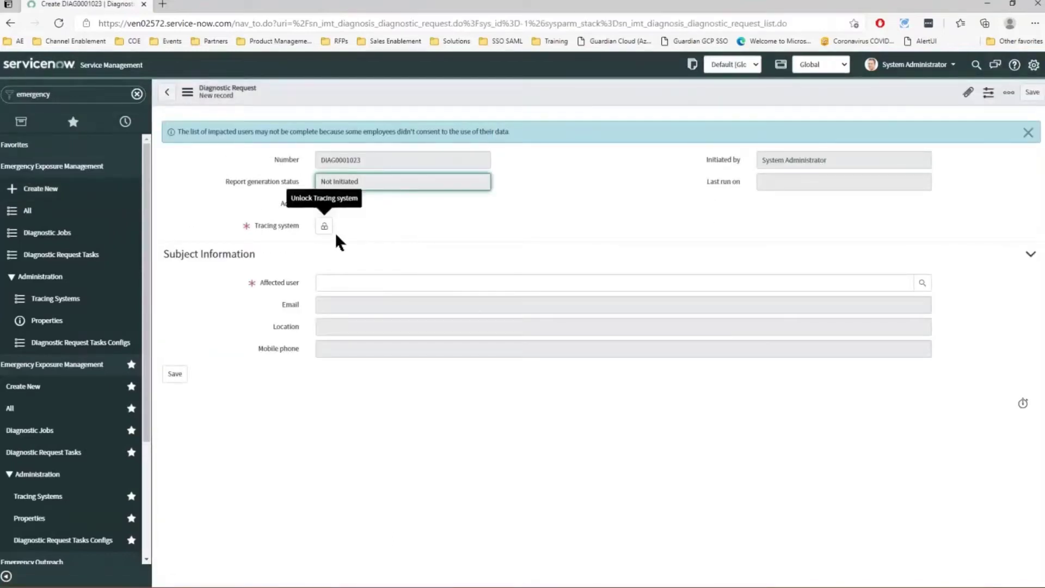
- Unlock the tracing system field and add AlertEnterprise Badge Information from the lookup list
click(324, 226)
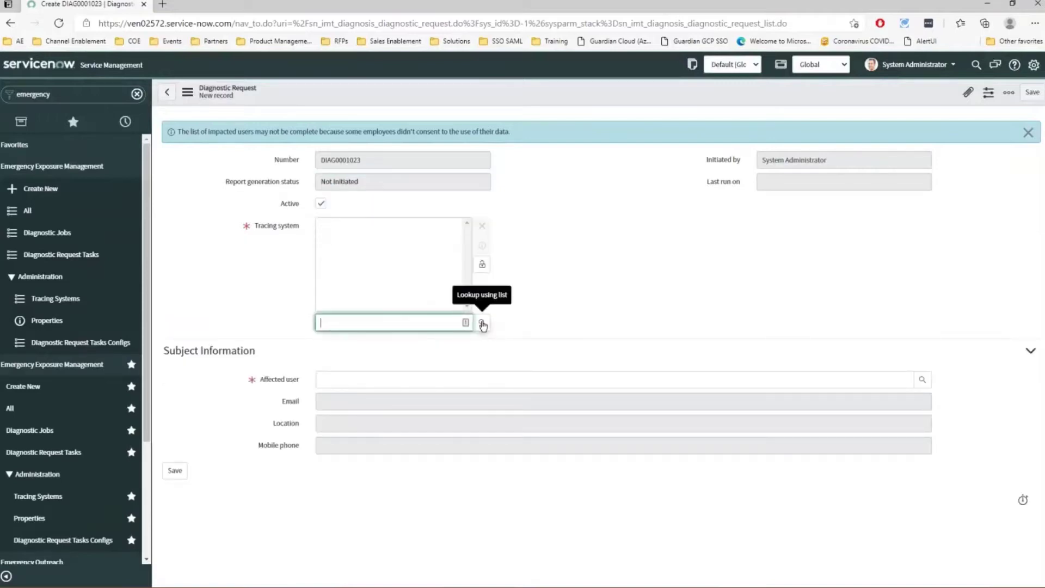
click(482, 324)
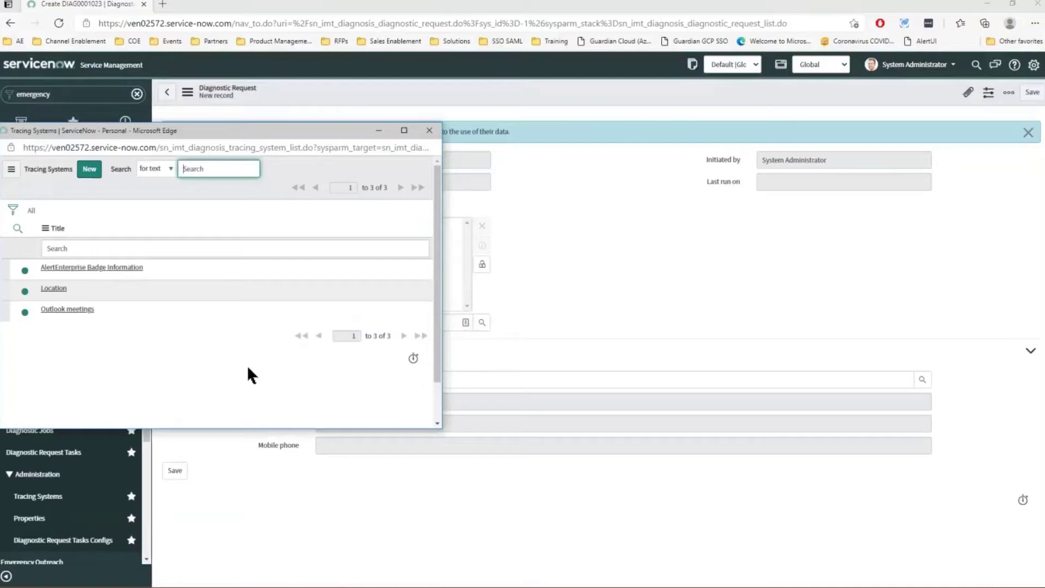
click(116, 268)
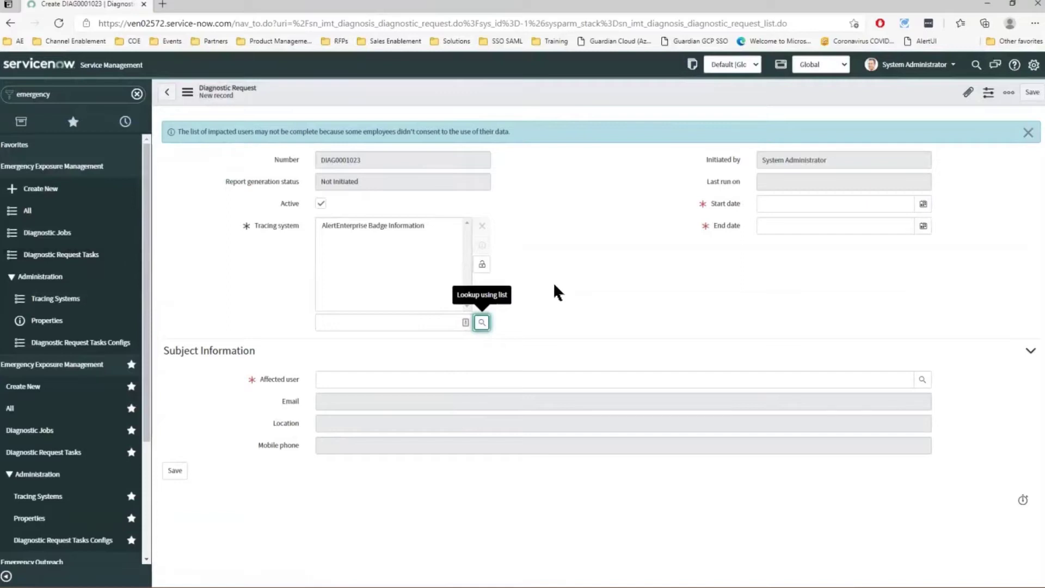
- Set the diagnostic request's start date to 2021-04-27 and its end date to 2021-05-11
click(923, 204)
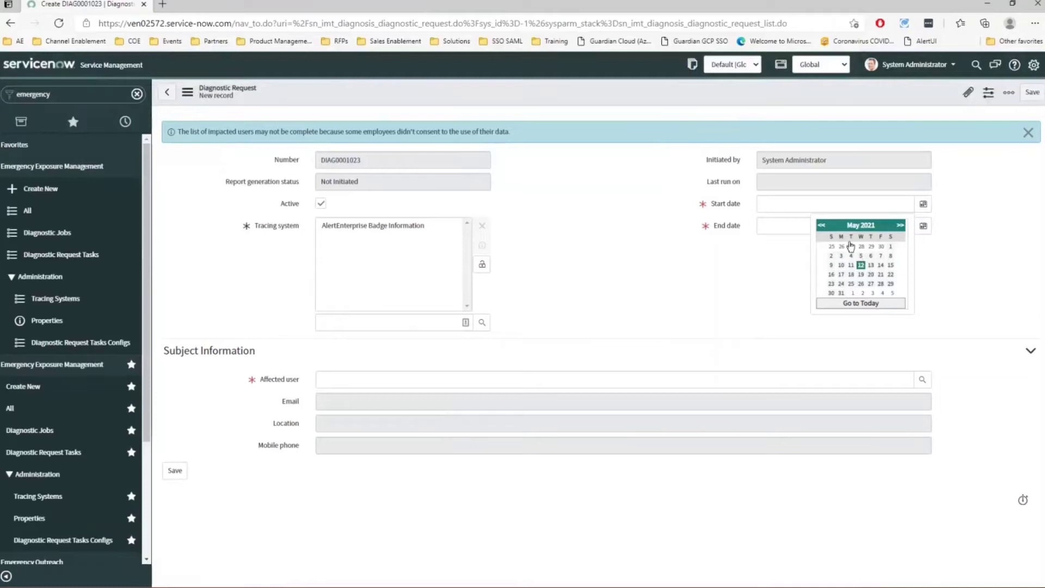
click(851, 246)
click(923, 226)
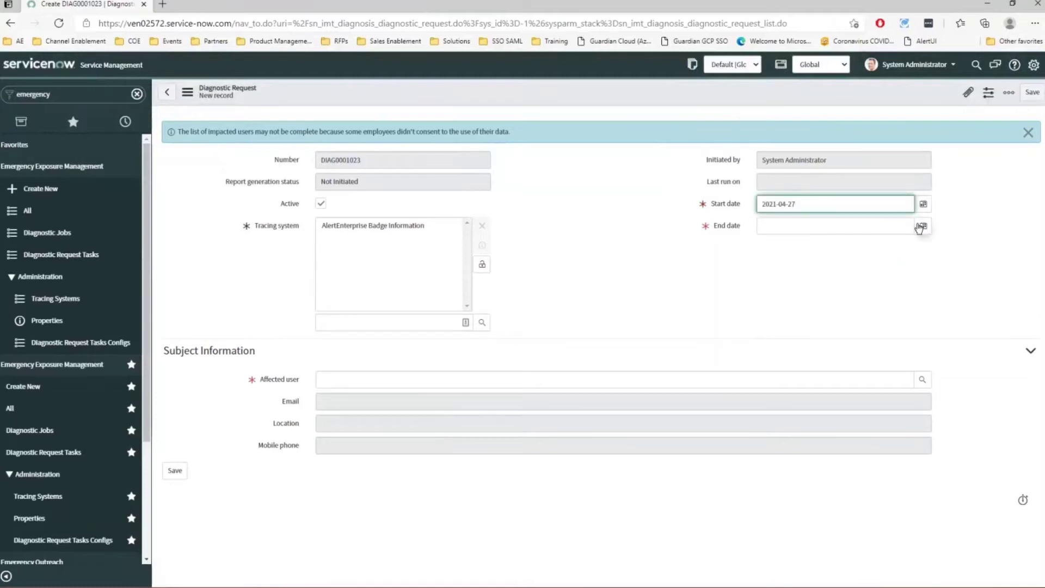
click(850, 286)
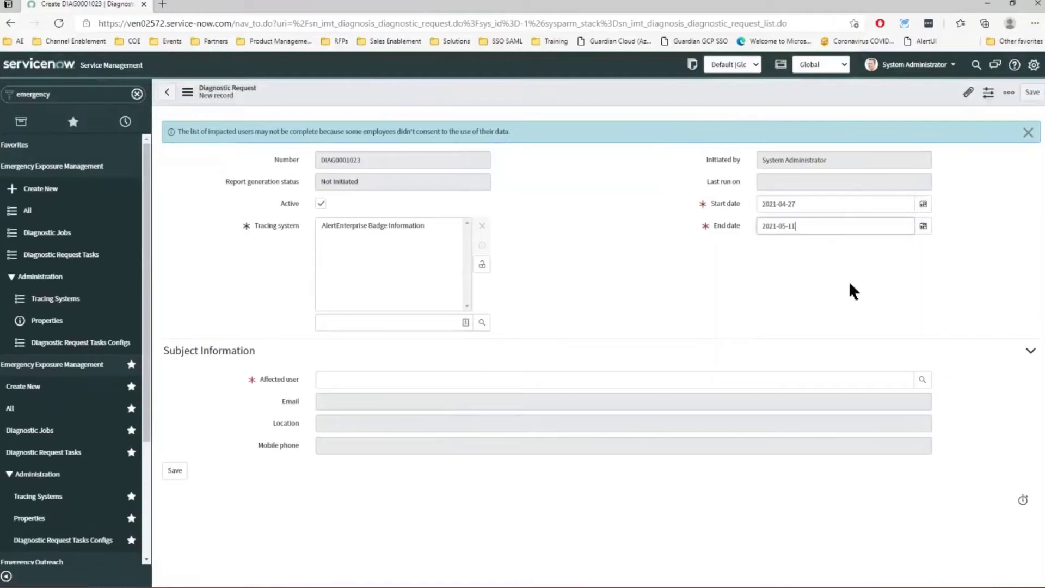
- Select the affected user by name, then save the diagnostic request and run its diagnostics
click(504, 378)
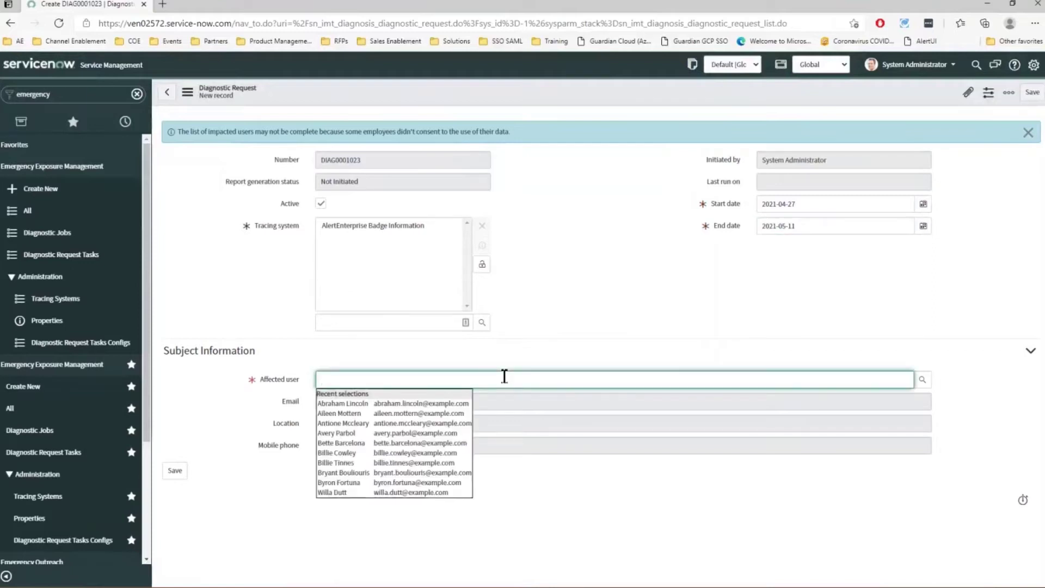
text(Bette)
click(360, 403)
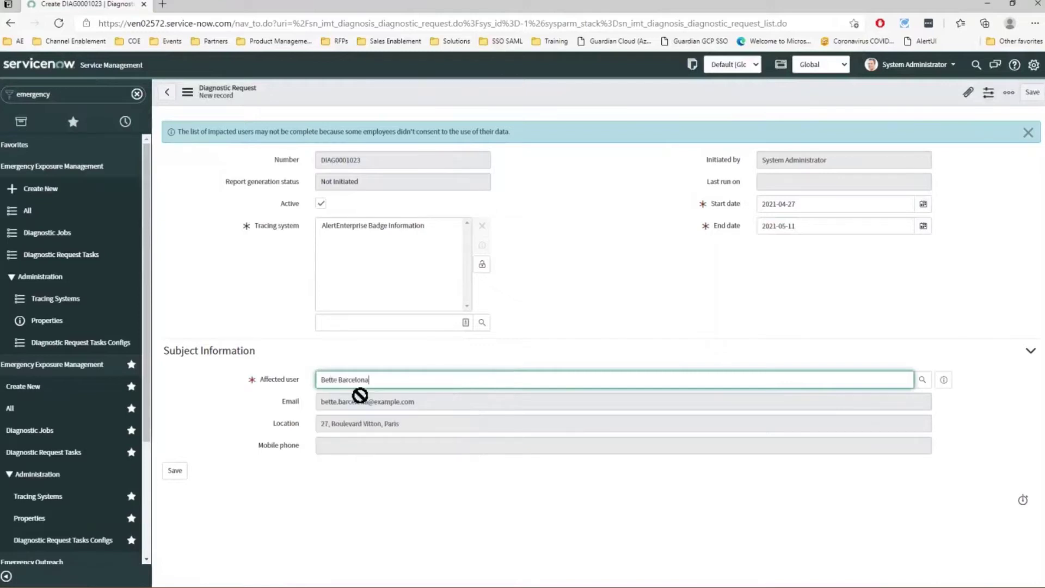
click(175, 471)
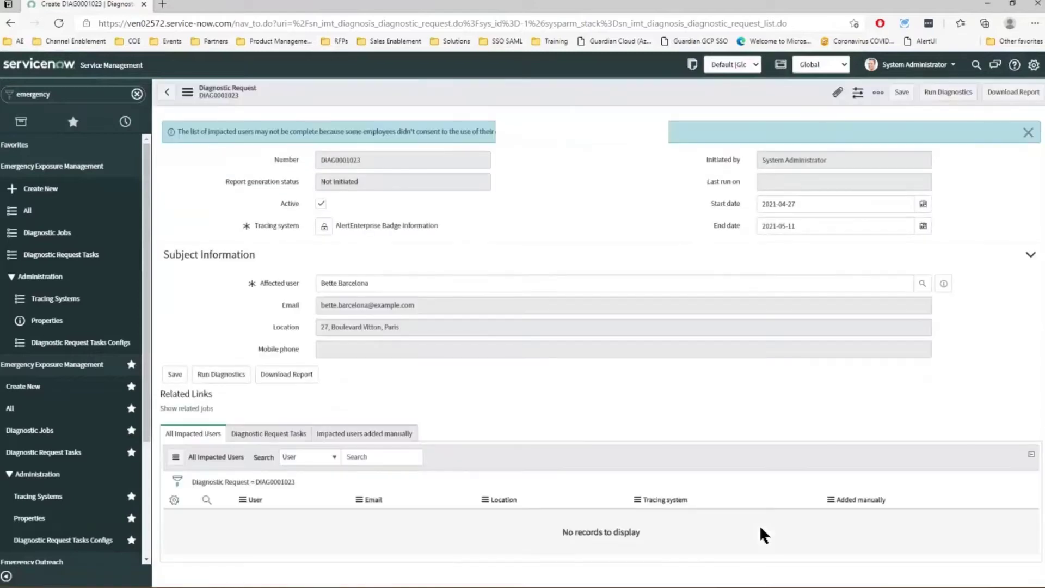
click(949, 93)
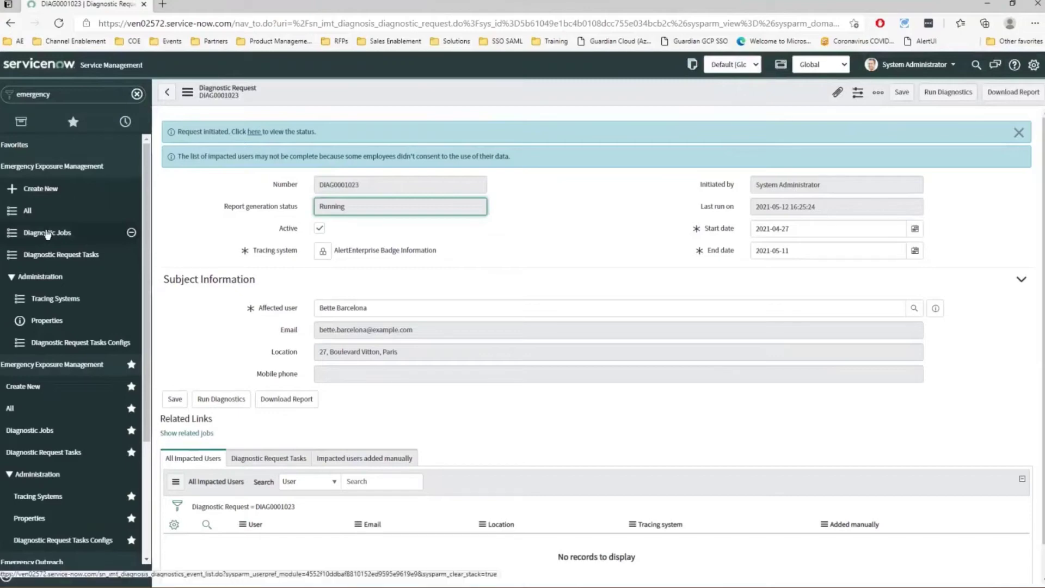
- Open the diagnostic request from the newest entry in Diagnostic Jobs and review its list of all impacted users
click(48, 234)
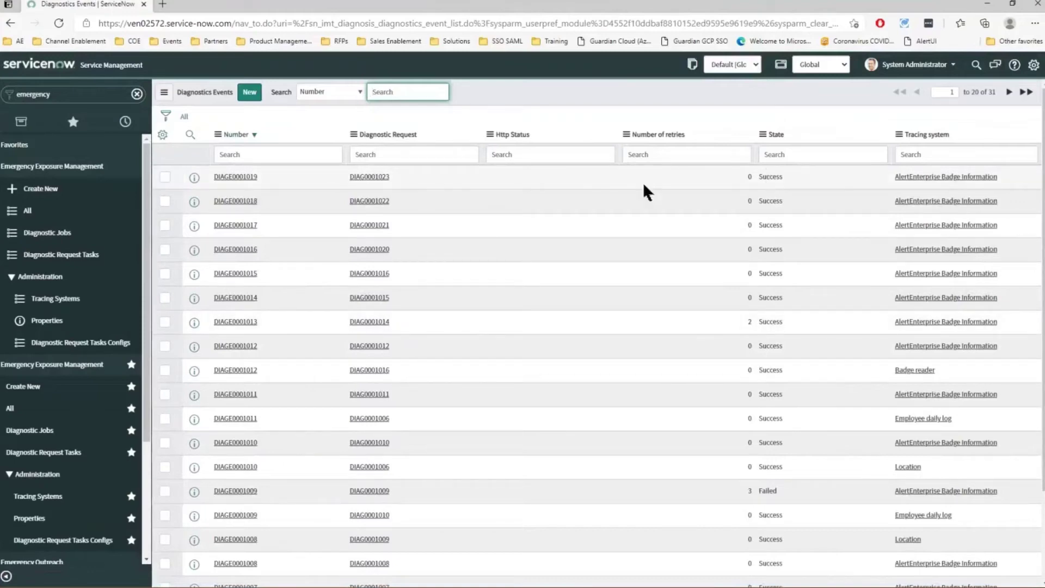
click(376, 175)
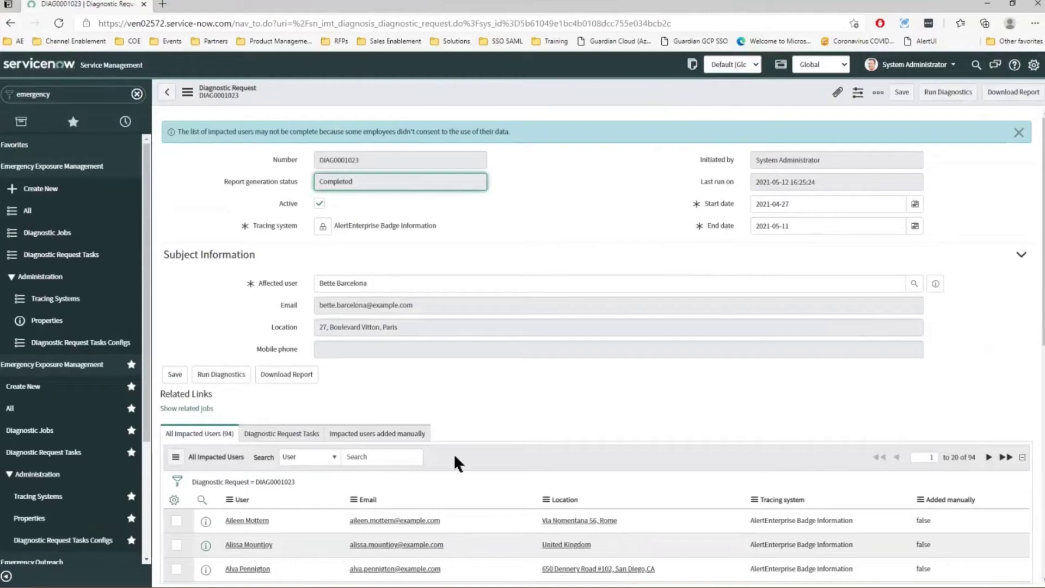
scroll(492, 342, down, 5)
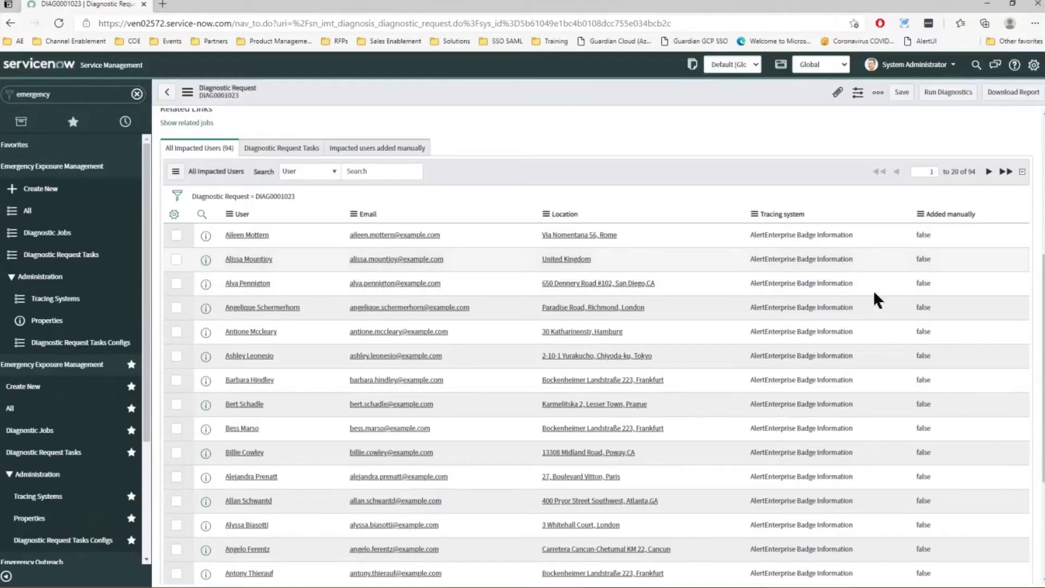
scroll(935, 308, down, 1)
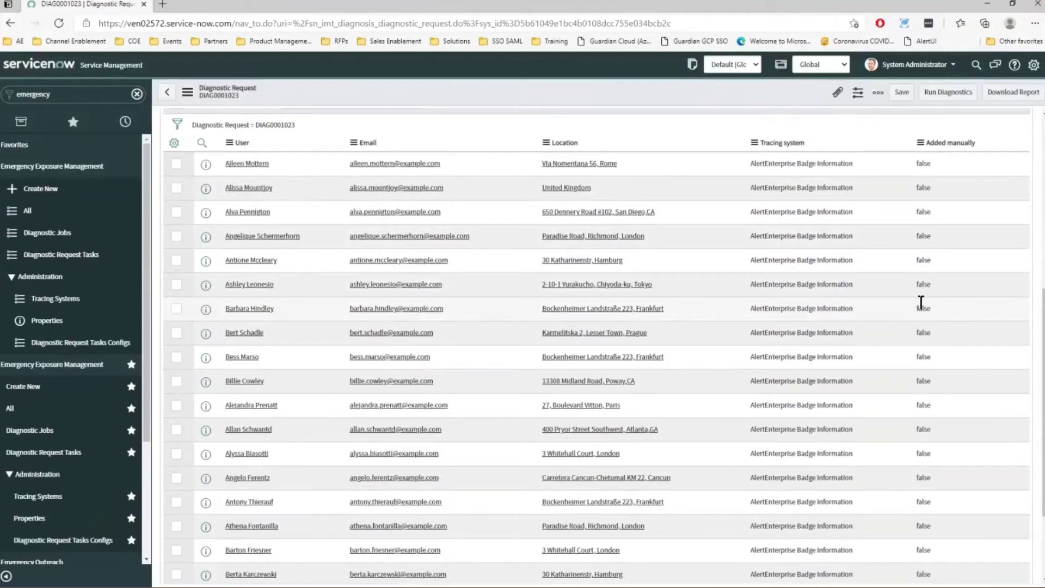
scroll(920, 302, up, 3)
scroll(924, 302, down, 3)
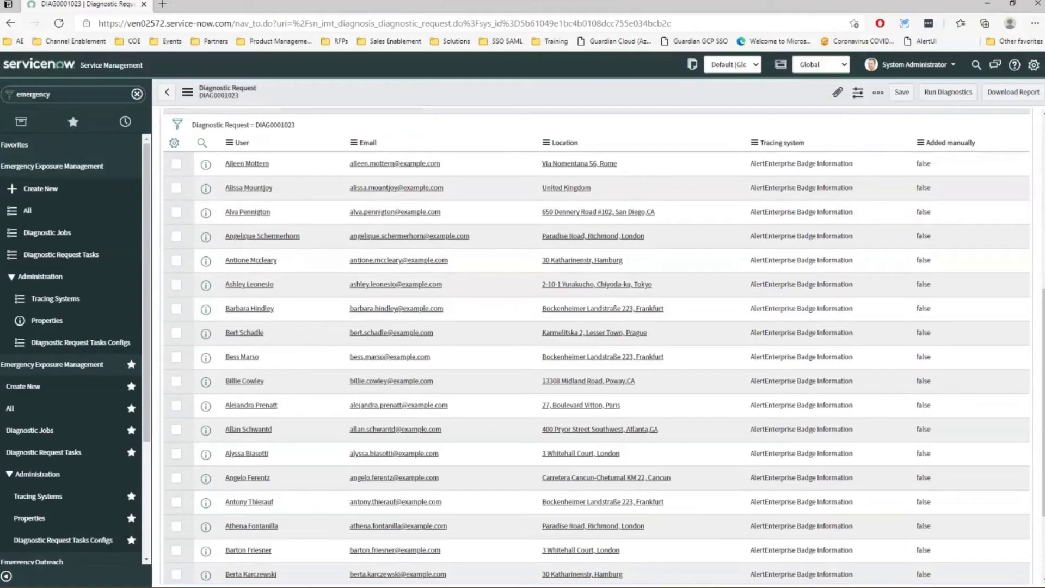
- Filter the navigator for "request" instead and open the Employee Health Screening Request Entry form
click(101, 95)
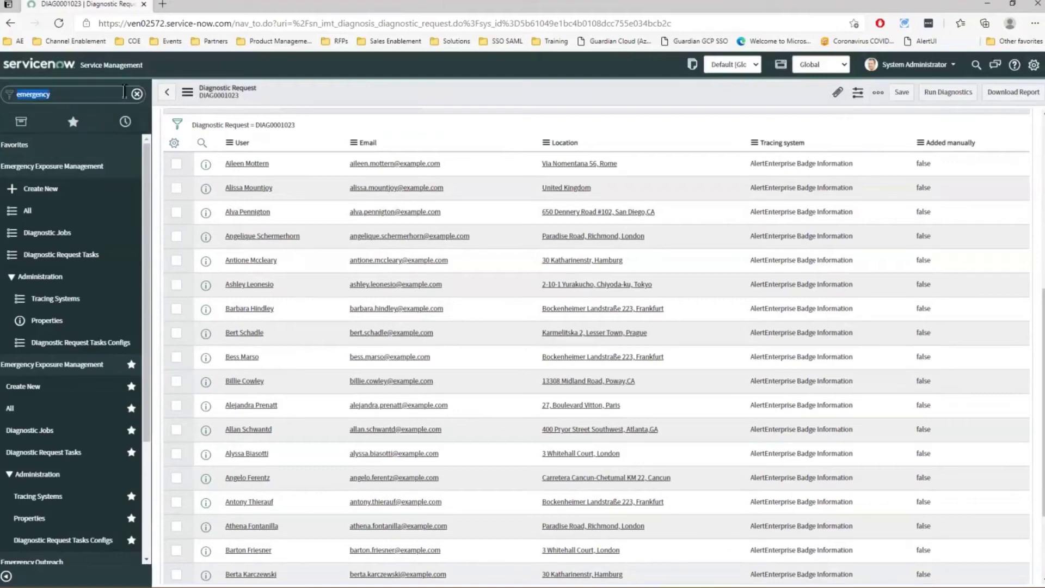
click(135, 95)
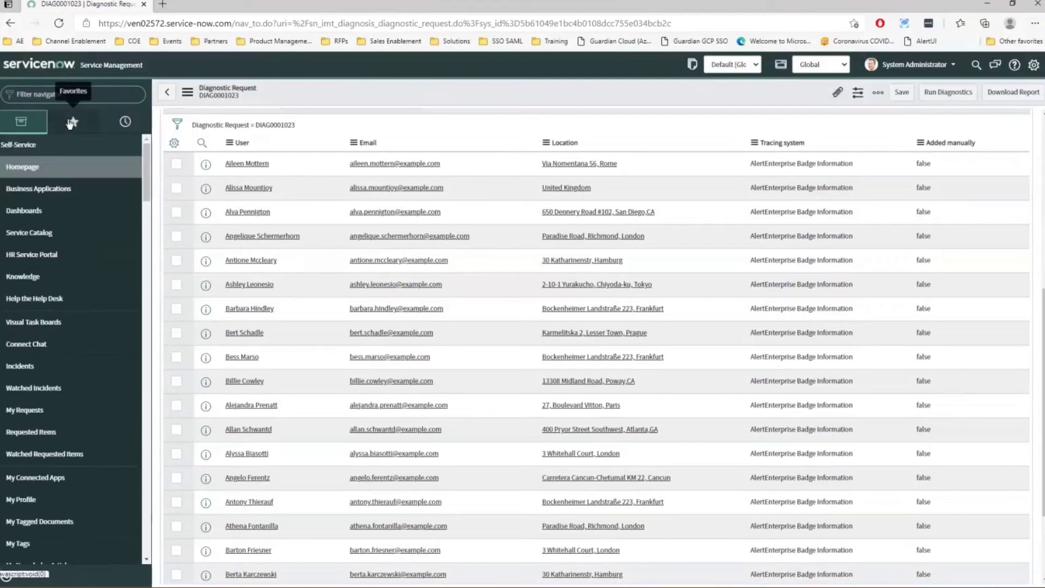
text(request)
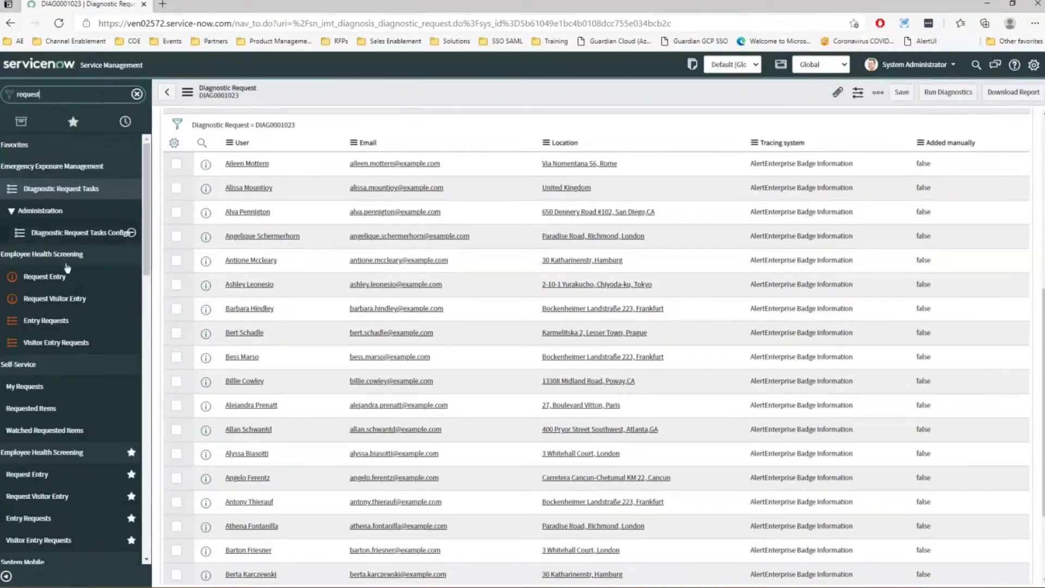
click(51, 278)
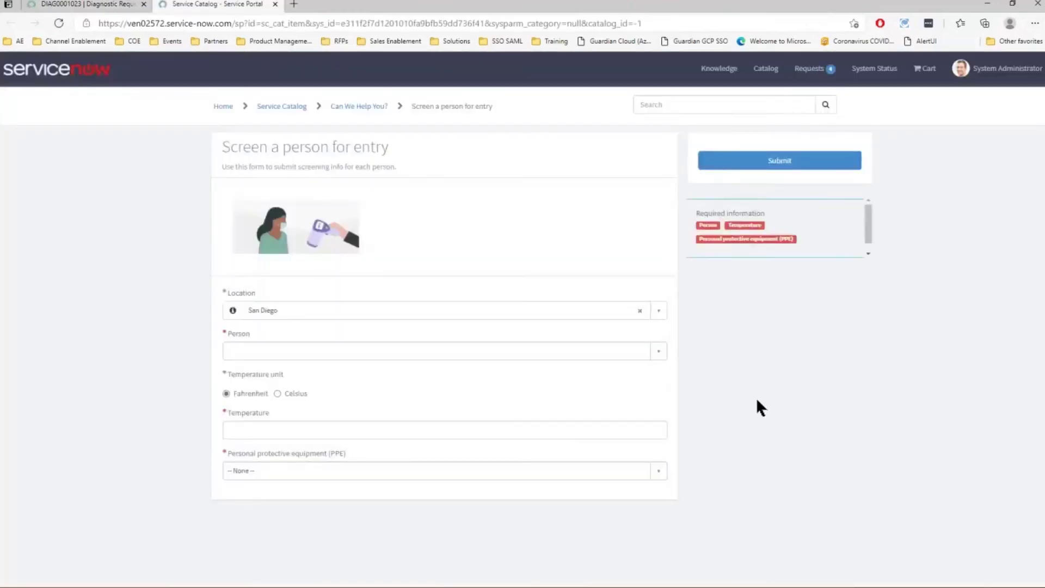
- Submit an entry screening for the employee, found by name, with temperature 102.5 Fahrenheit and personal protective equipment set to Yes
click(652, 351)
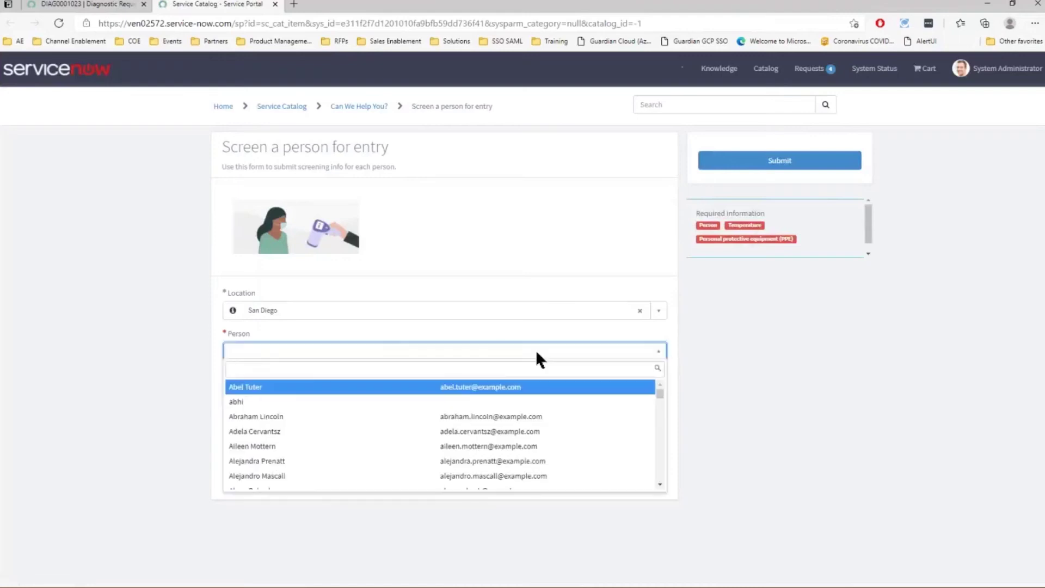
text(charles)
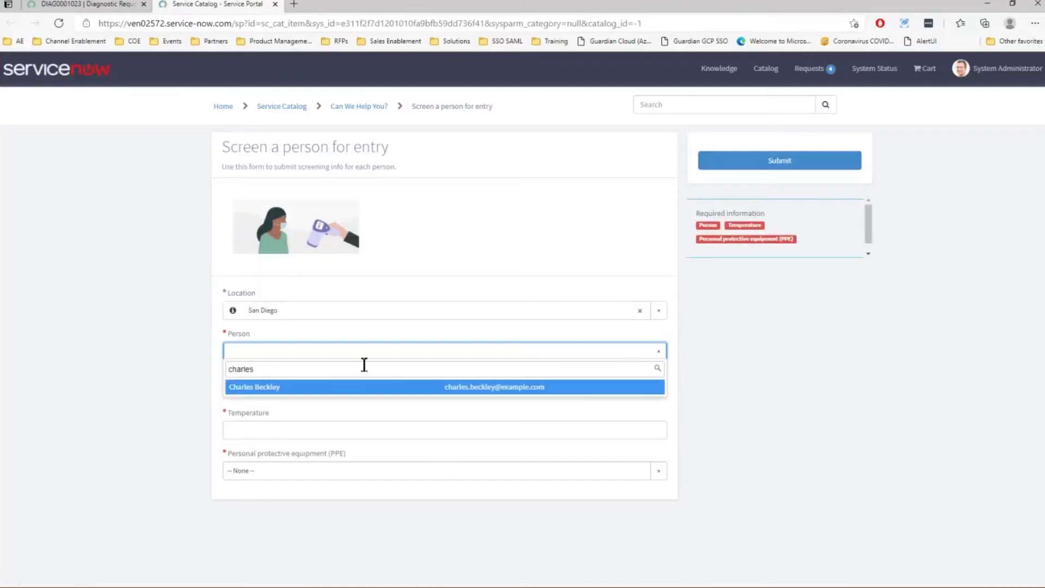
click(299, 383)
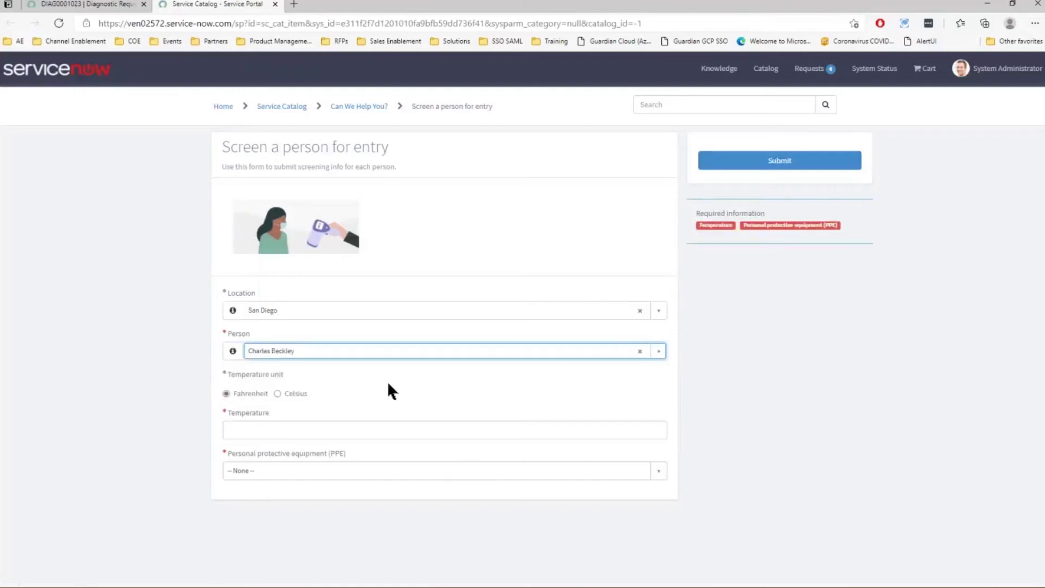
click(433, 425)
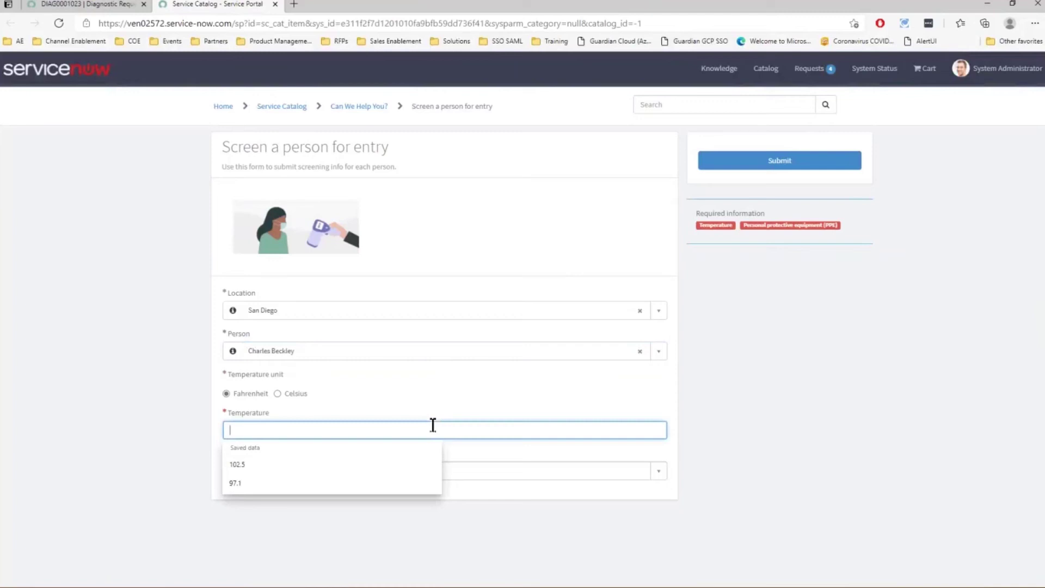
click(240, 464)
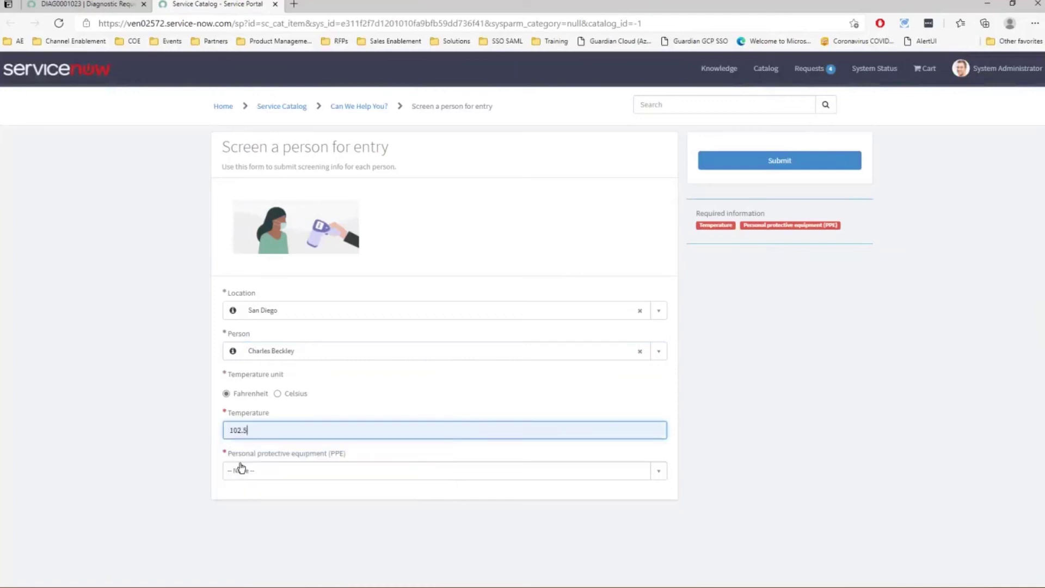
click(296, 474)
click(266, 521)
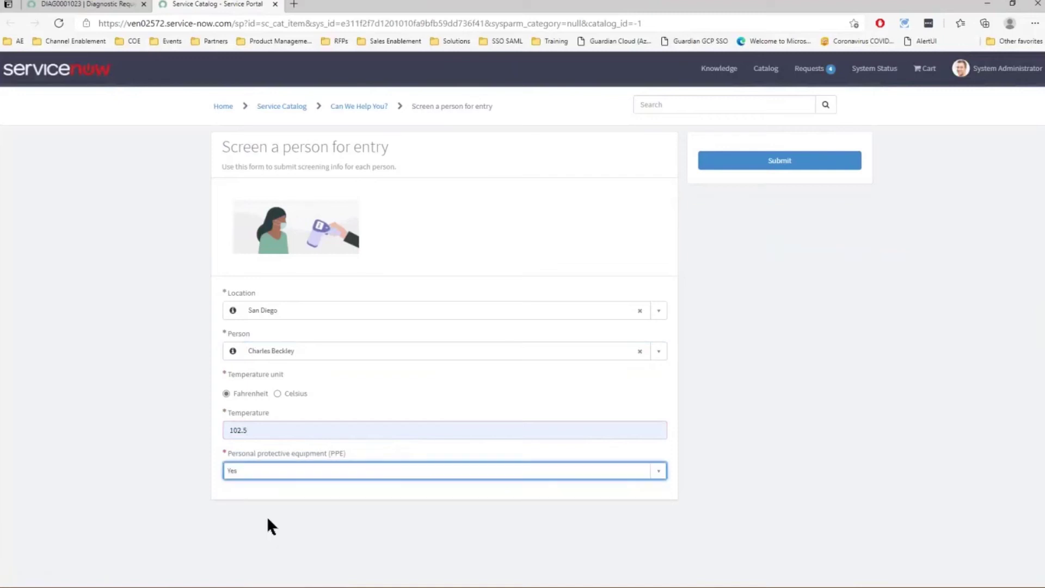
click(801, 164)
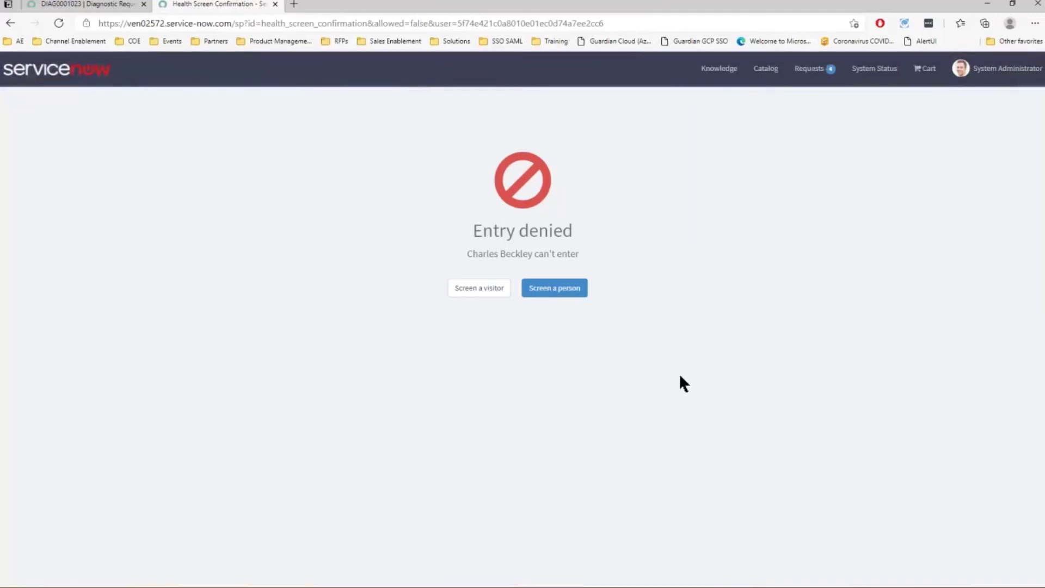
- Screen the same employee again and submit the form with temperature 97.1 Fahrenheit and personal protective equipment set to Yes
click(563, 294)
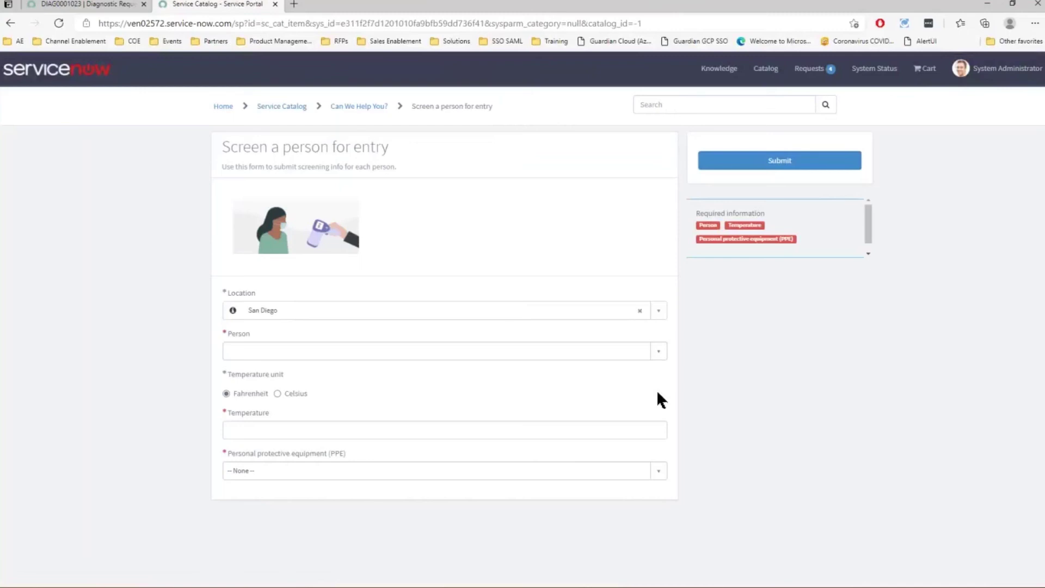
click(535, 351)
text(charles)
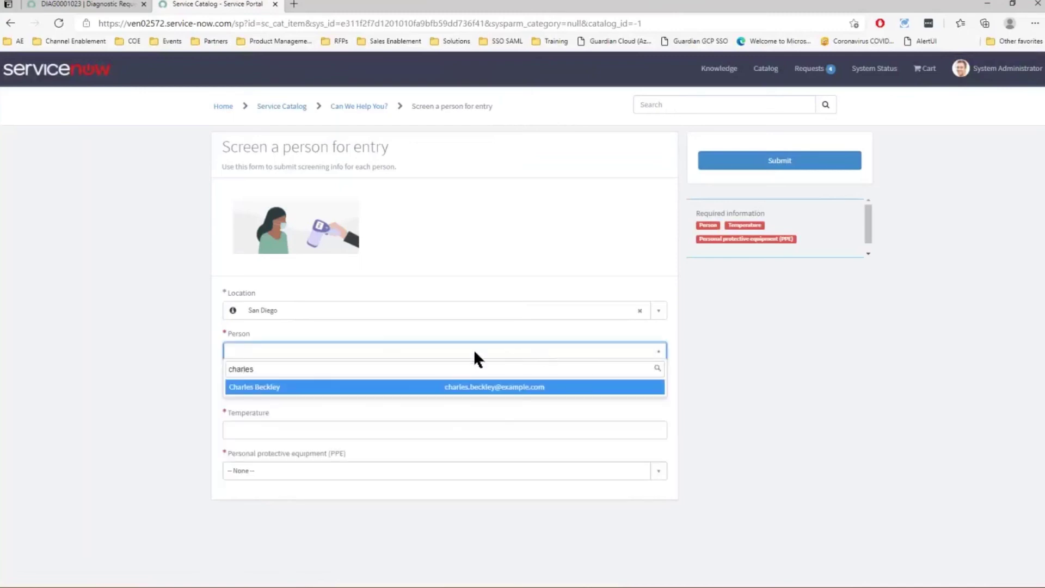
click(270, 386)
click(334, 426)
text(97.1)
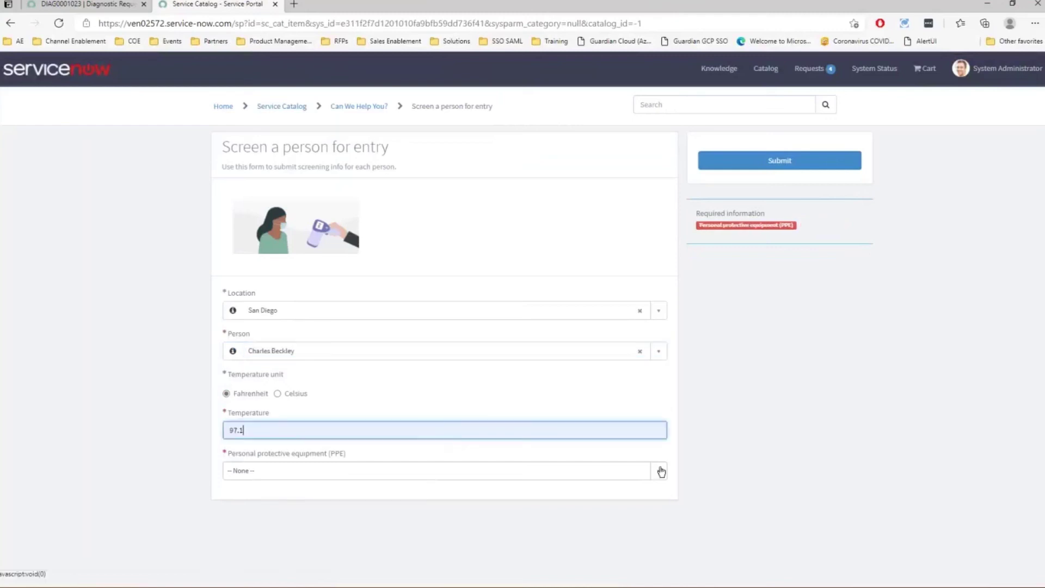
click(658, 472)
click(284, 523)
click(821, 451)
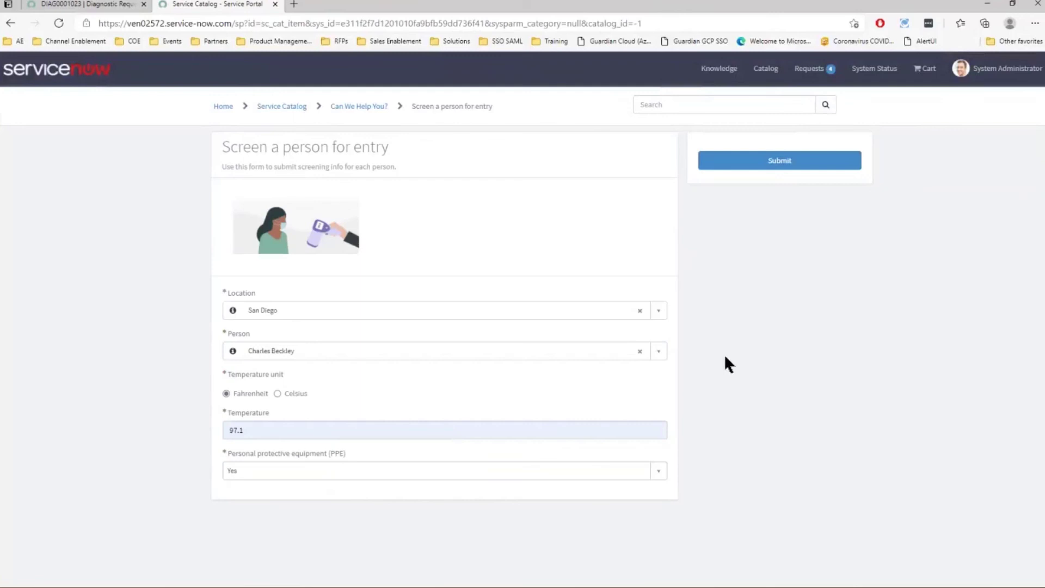
click(819, 164)
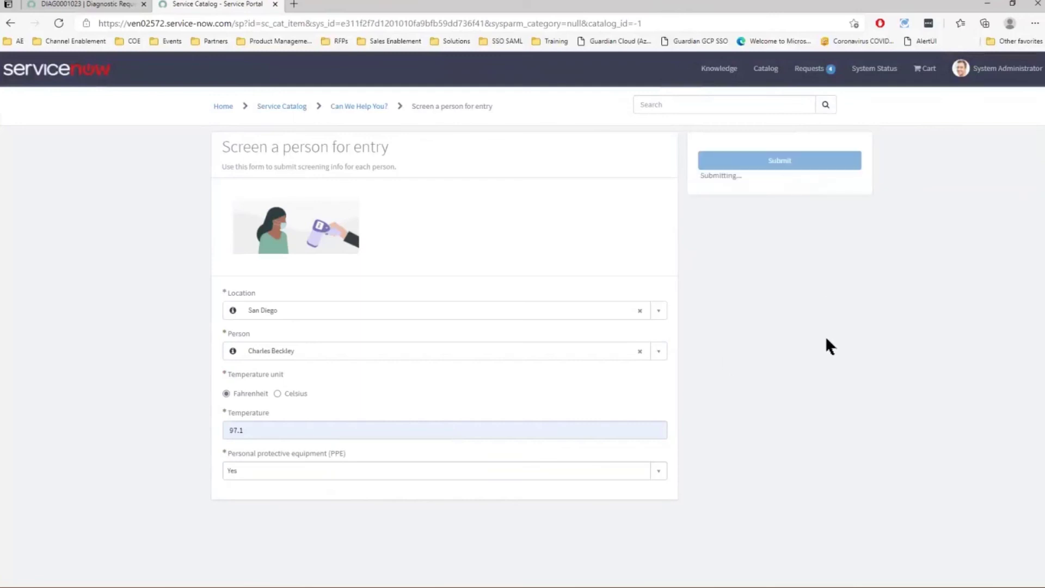